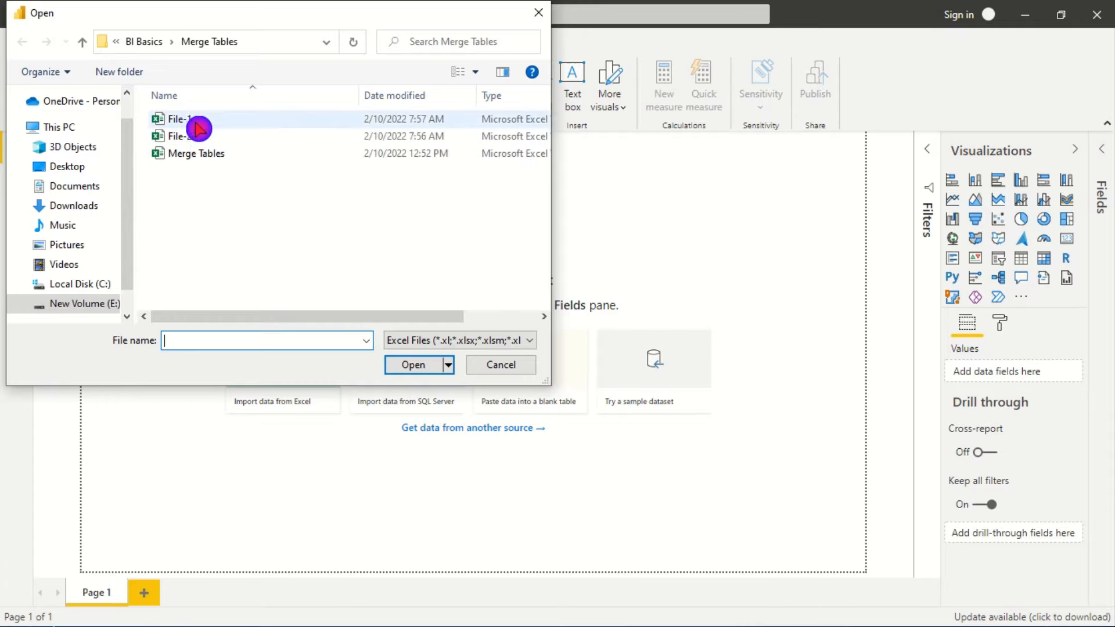
- Import Table_1 from the File-1 workbook in the Merge Tables folder and load it into the report
{"action": "left_click", "coordinate": [199, 120]}
{"action": "left_click", "coordinate": [212, 137]}
{"action": "left_click", "coordinate": [224, 123]}
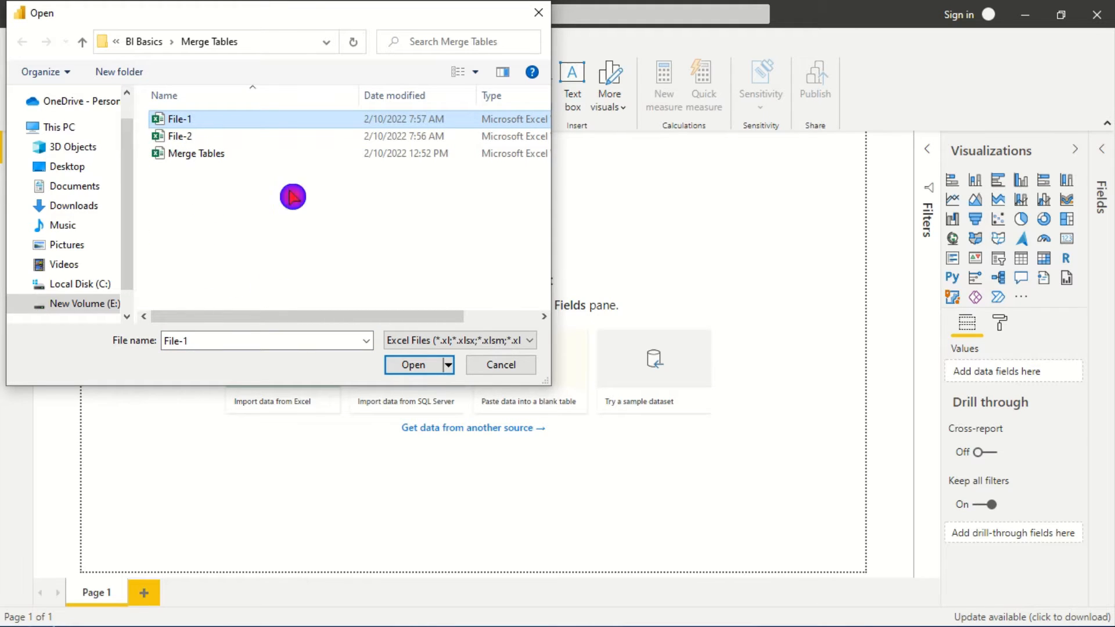
{"action": "left_click", "coordinate": [410, 365]}
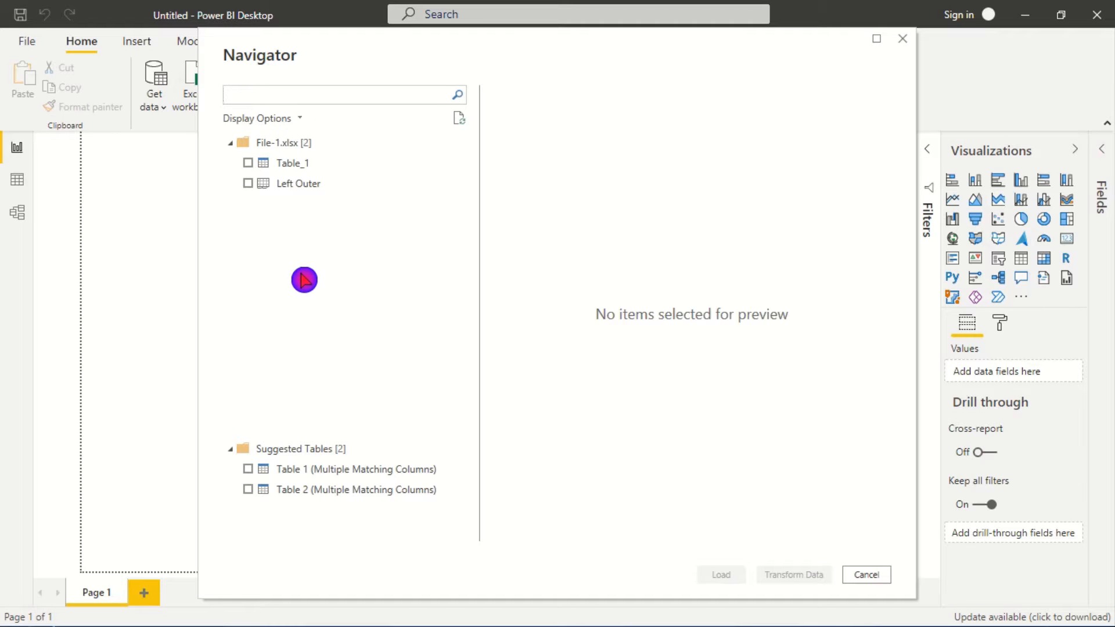
{"action": "left_click", "coordinate": [249, 164]}
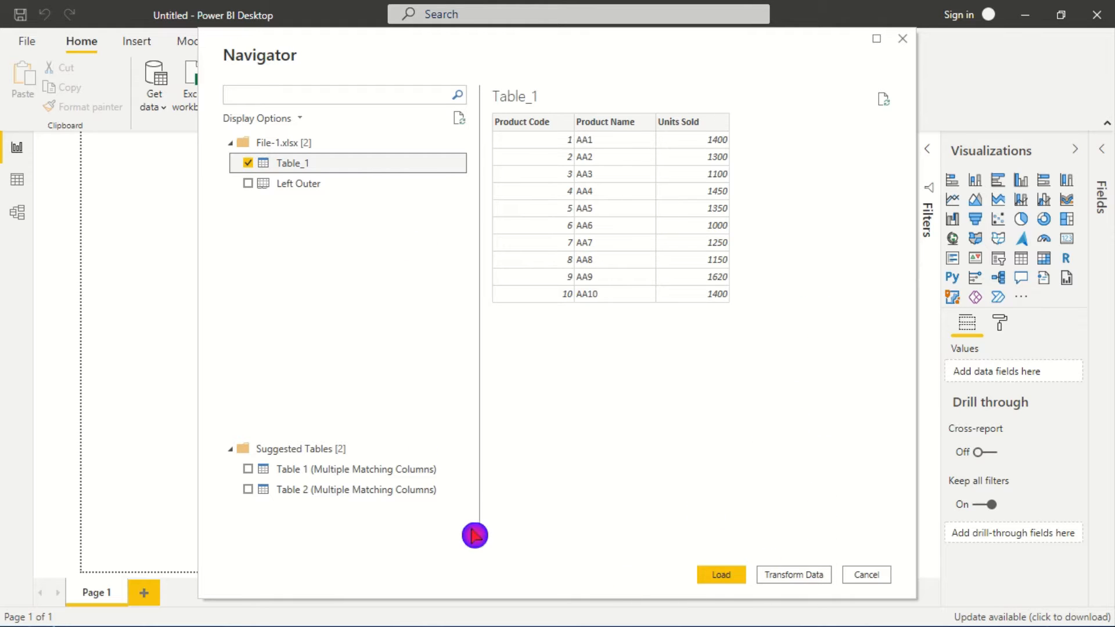
{"action": "left_click", "coordinate": [722, 575]}
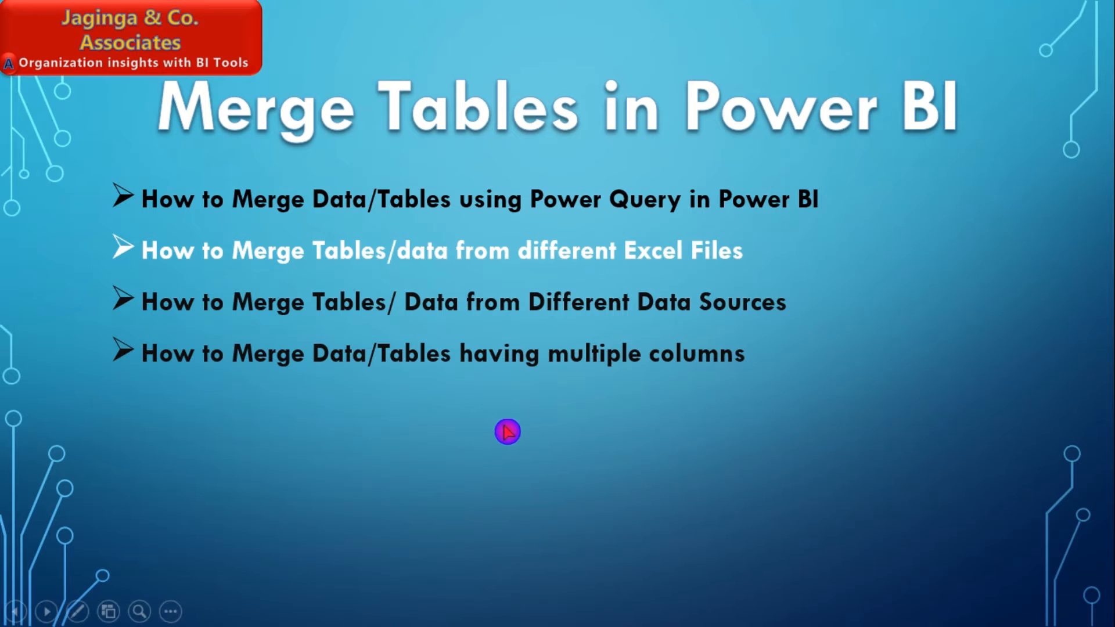
{"action": "left_click", "coordinate": [503, 428]}
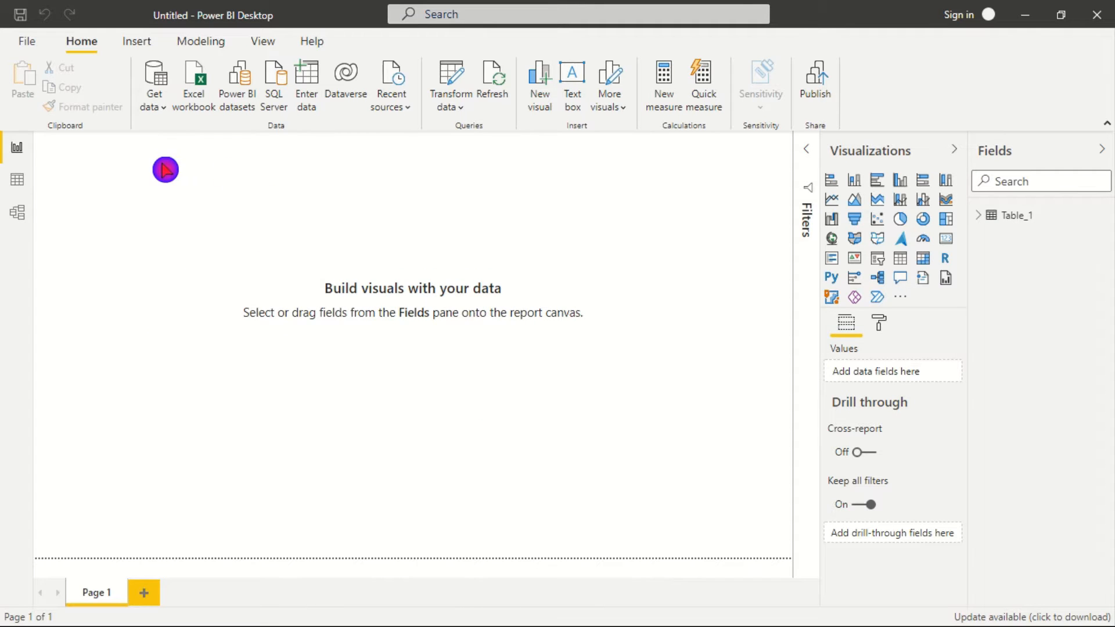
- Import Table_2 from the File-2 Excel workbook and load it into the report
{"action": "left_click", "coordinate": [157, 107]}
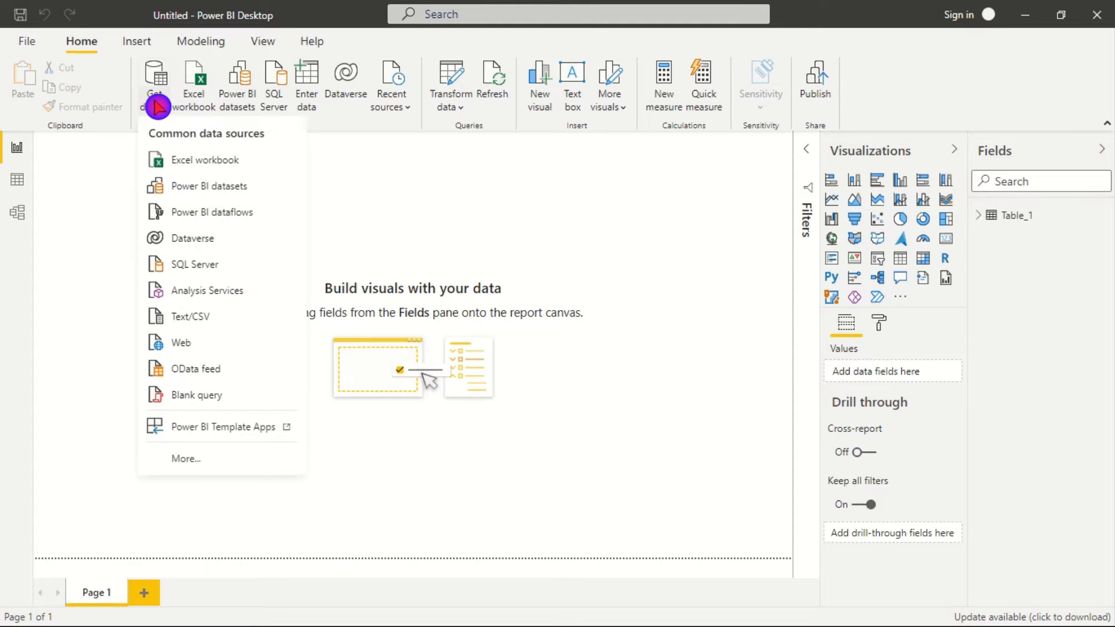
{"action": "left_click", "coordinate": [197, 159]}
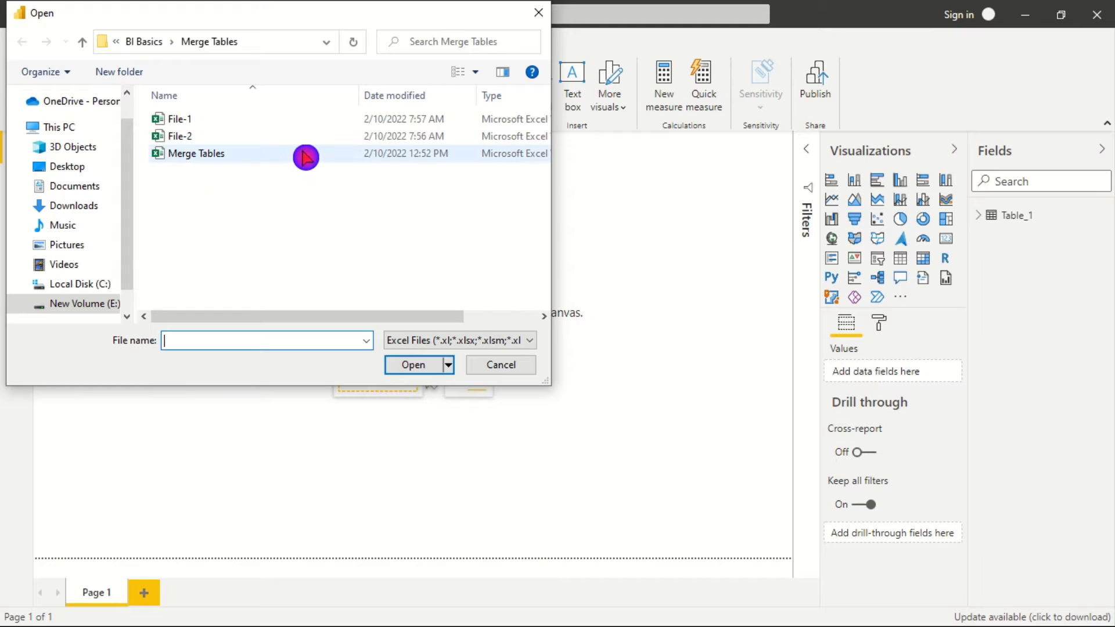
{"action": "left_click", "coordinate": [180, 137]}
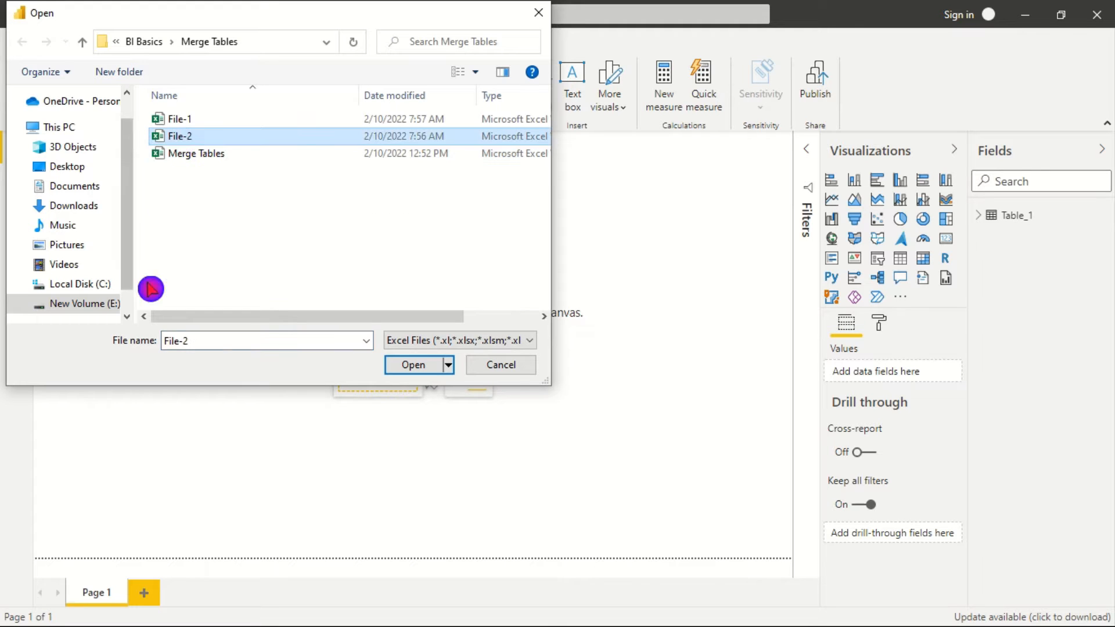
{"action": "left_click", "coordinate": [417, 366]}
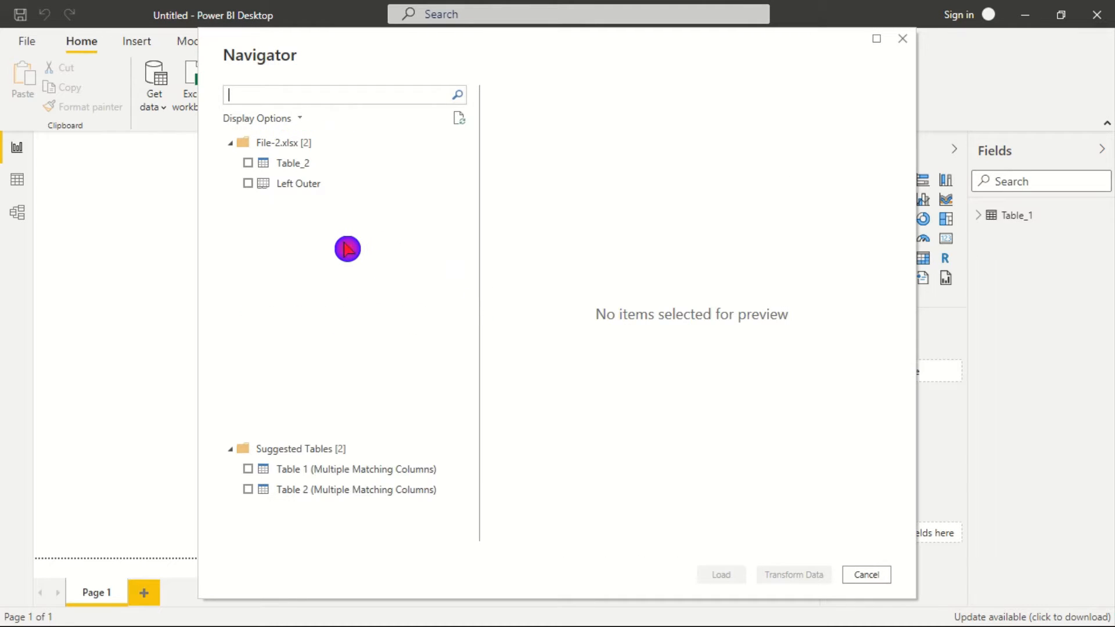
{"action": "left_click", "coordinate": [248, 164]}
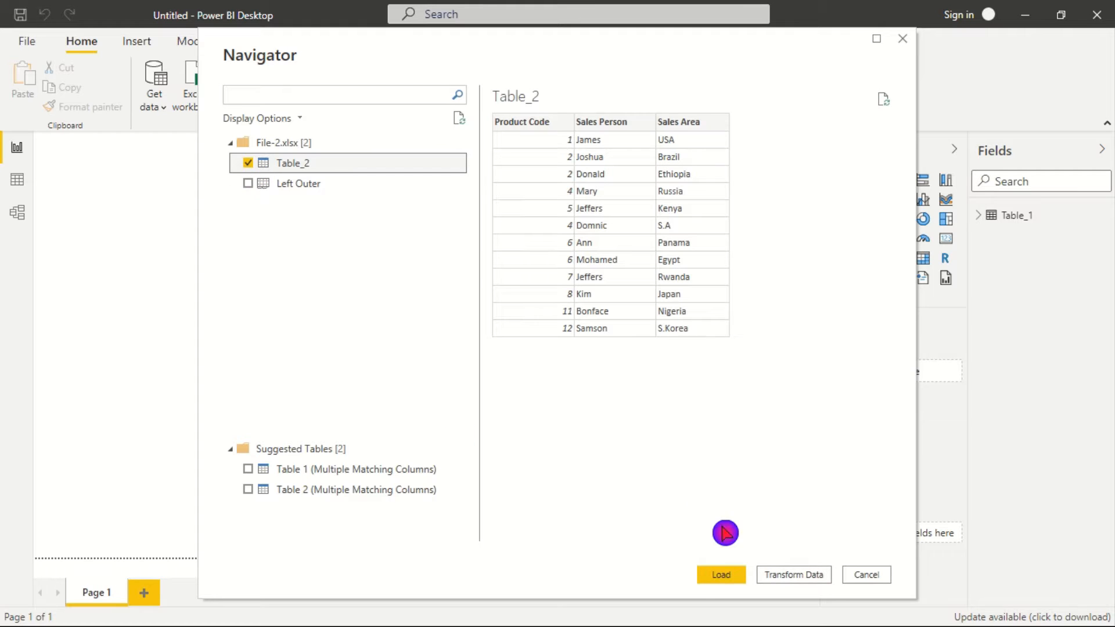
{"action": "left_click", "coordinate": [721, 575]}
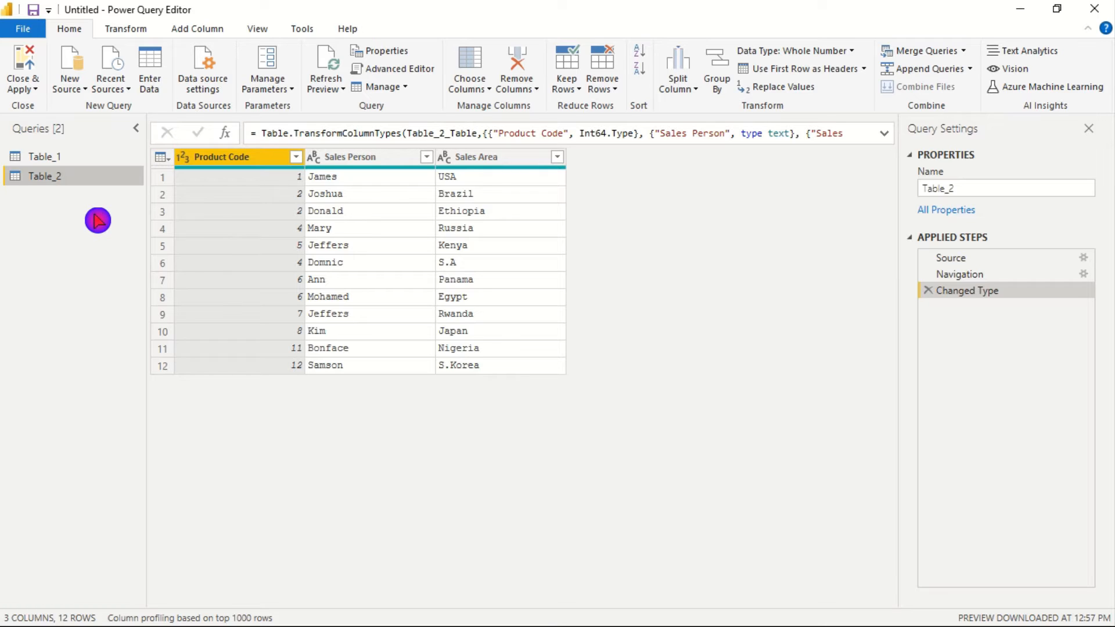
- Close the Power Query Editor with its changes applied, and reopen it to transform the loaded data
{"action": "left_click", "coordinate": [27, 93]}
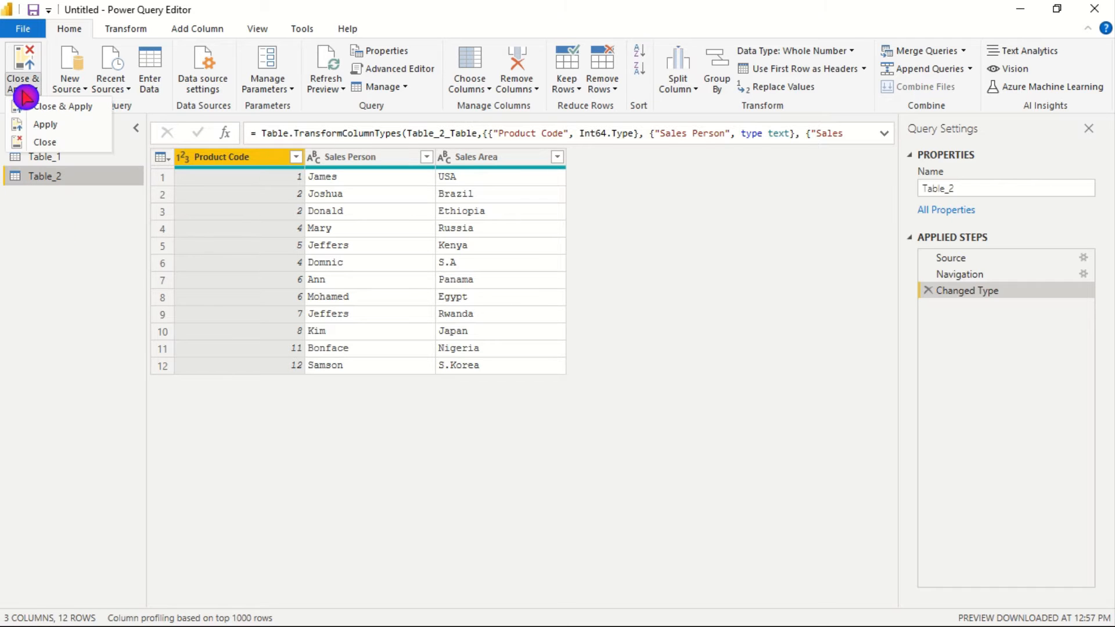
{"action": "left_click", "coordinate": [55, 107]}
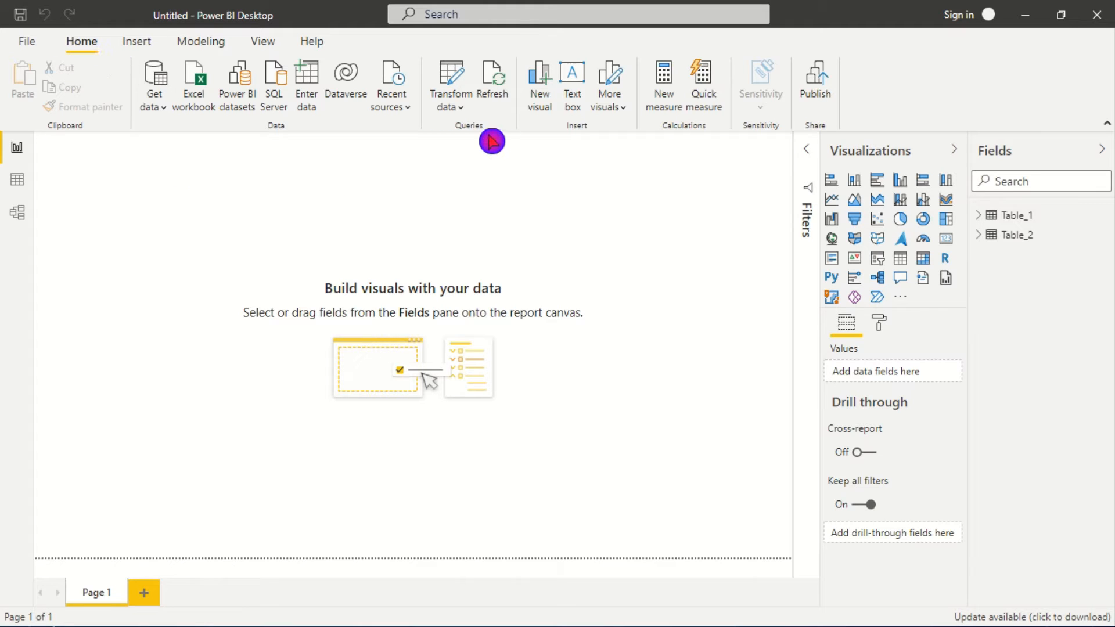
{"action": "left_click", "coordinate": [456, 107]}
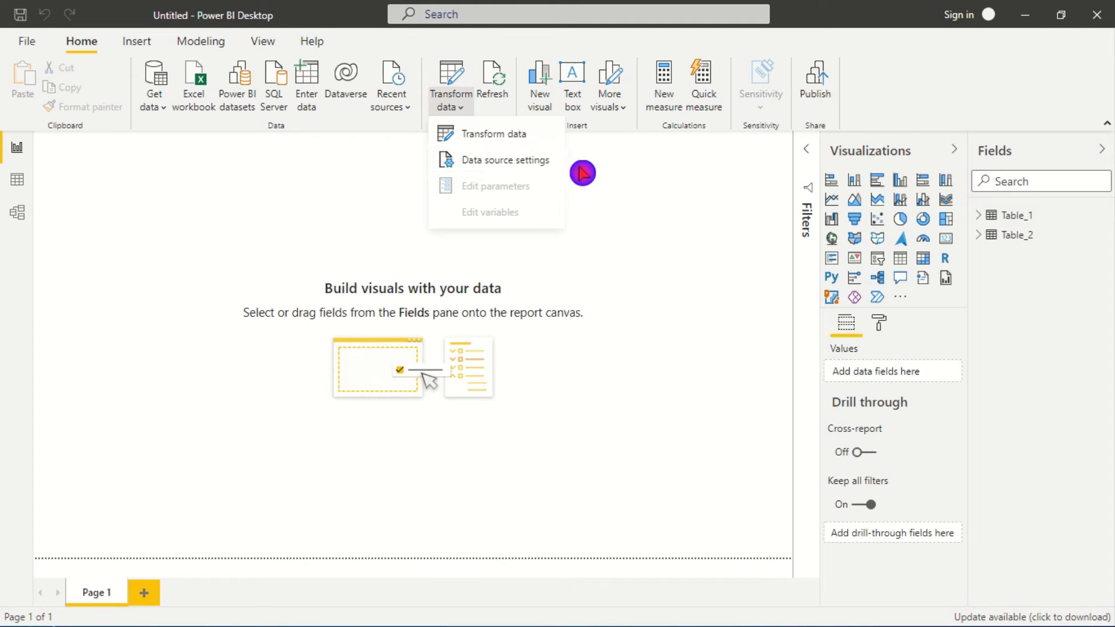
{"action": "left_click", "coordinate": [502, 137]}
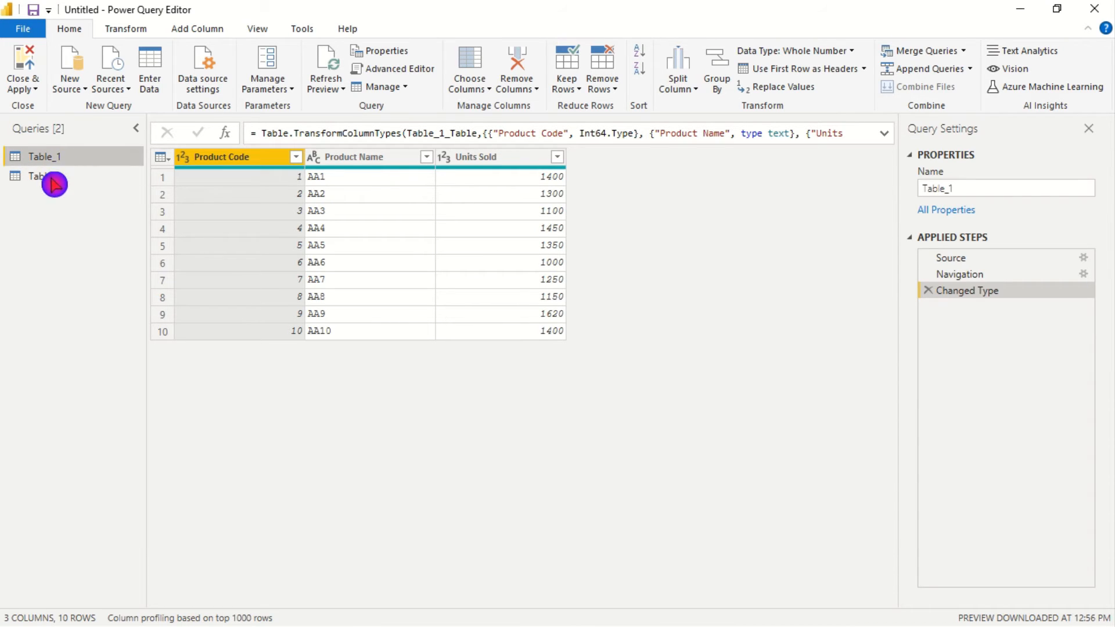
- Set up a merge as a new query between Table_1 and Table_2, matching on their Product Code columns
{"action": "left_click", "coordinate": [964, 51]}
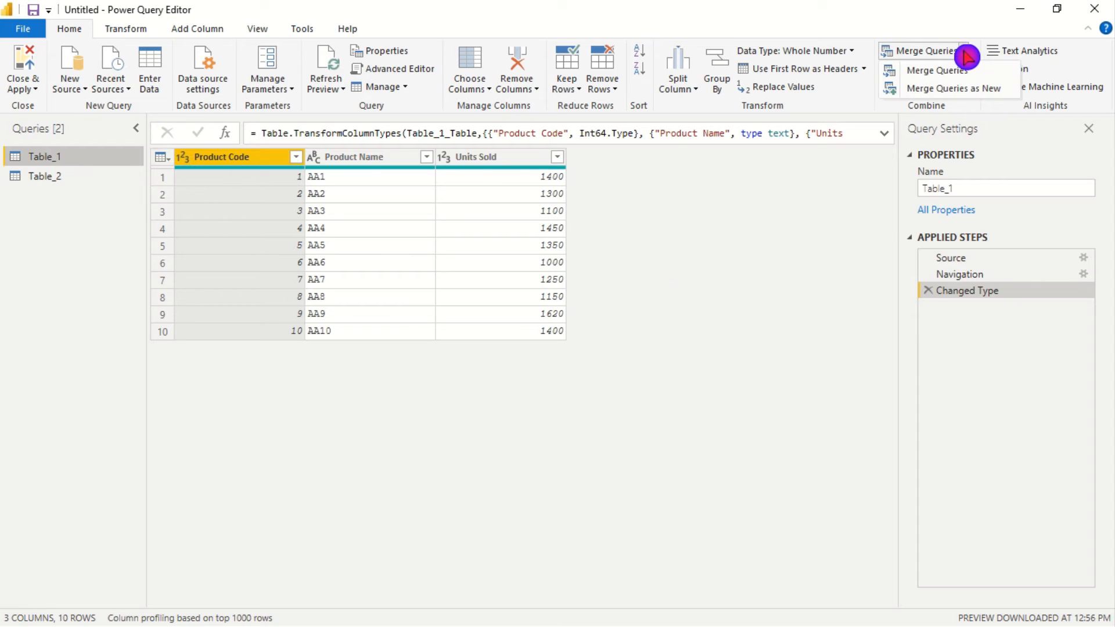
{"action": "left_click", "coordinate": [965, 88]}
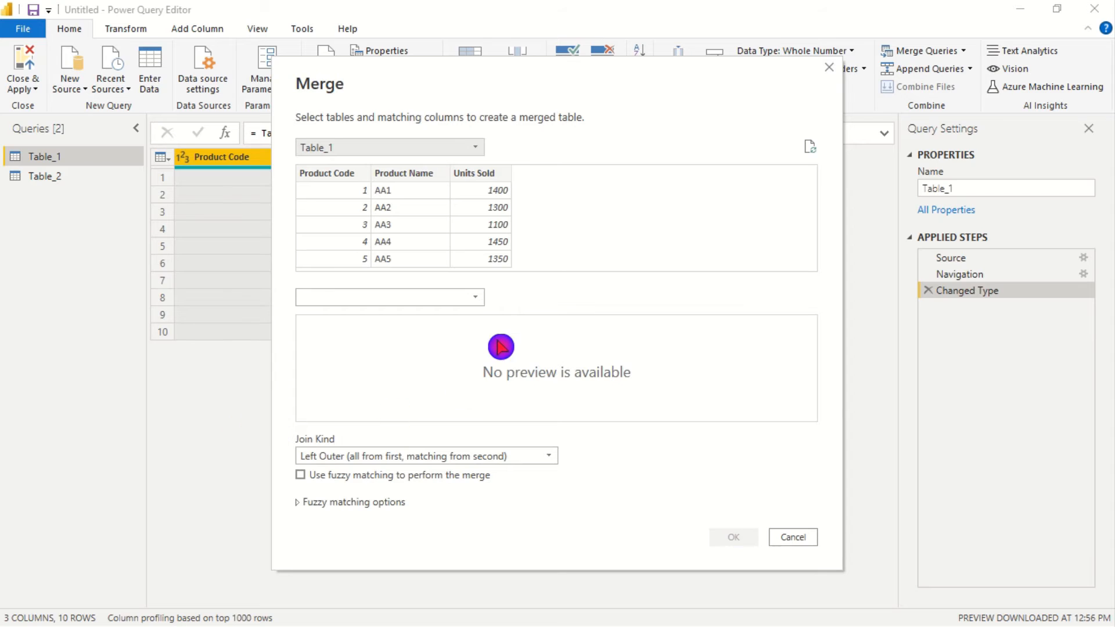
{"action": "left_click", "coordinate": [485, 307]}
{"action": "left_click", "coordinate": [399, 337]}
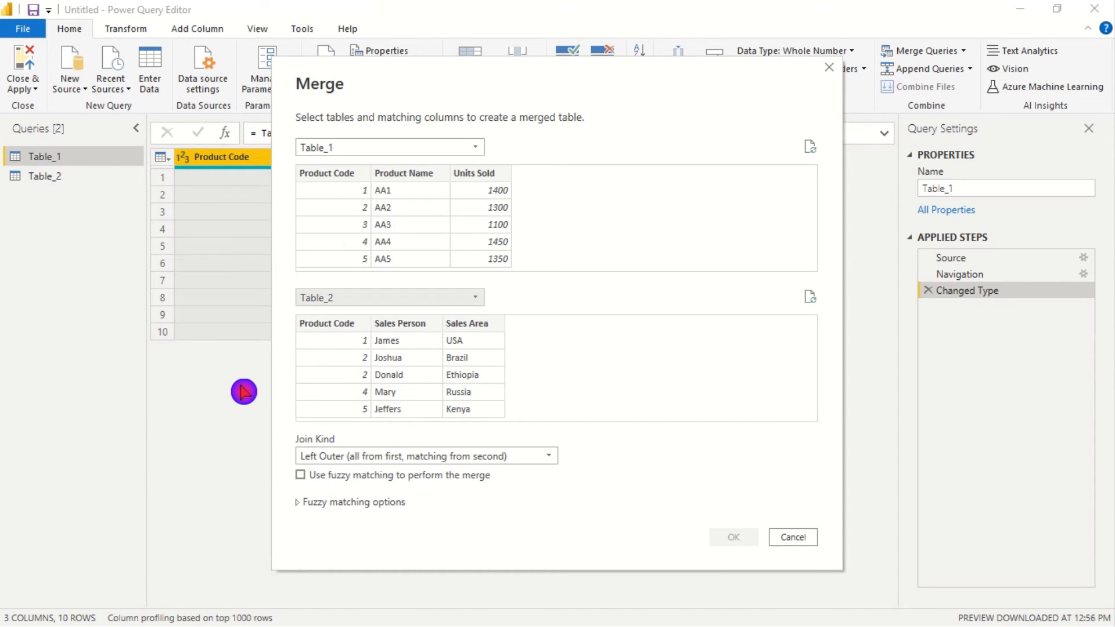
{"action": "left_click", "coordinate": [353, 174]}
{"action": "left_click", "coordinate": [321, 331]}
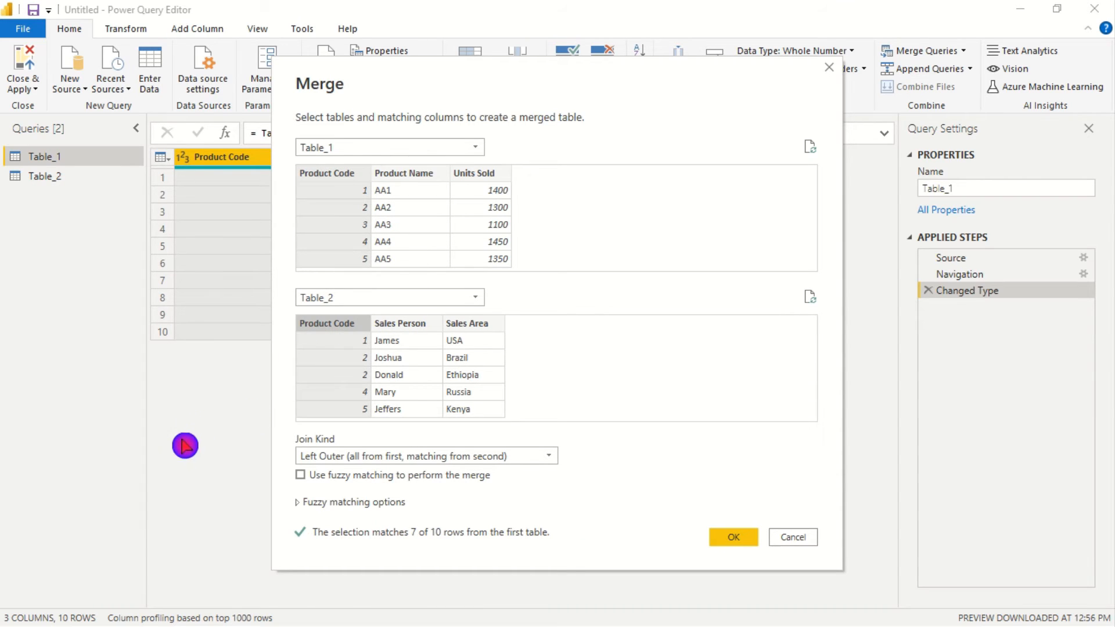
- Set the join kind to Full Outer (all rows from both) and create the merged query
{"action": "left_click", "coordinate": [553, 460]}
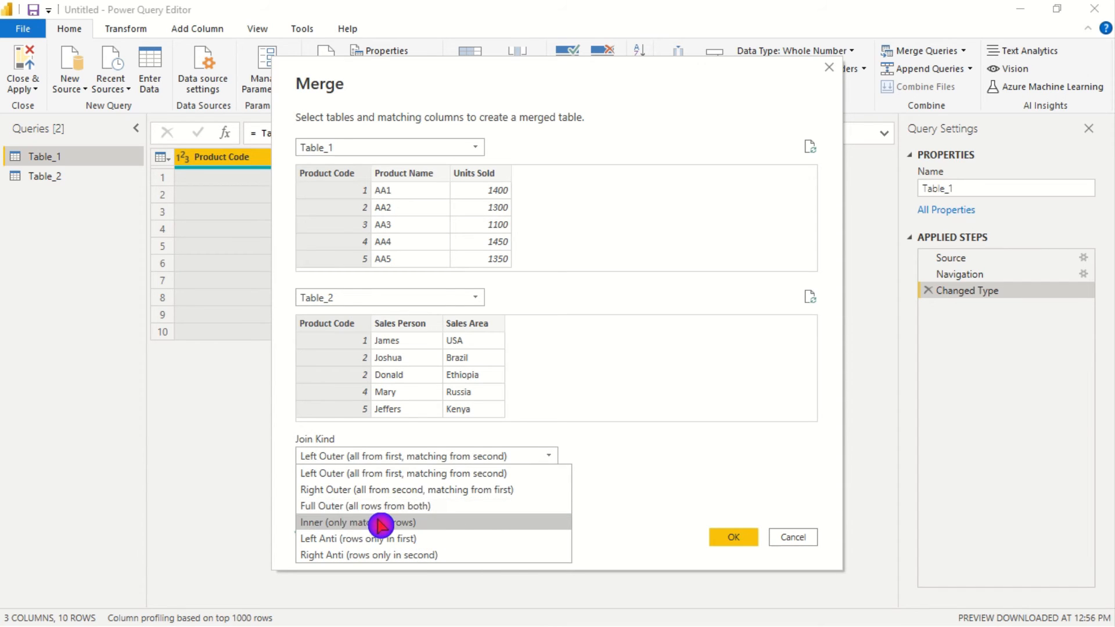
{"action": "left_click", "coordinate": [363, 509]}
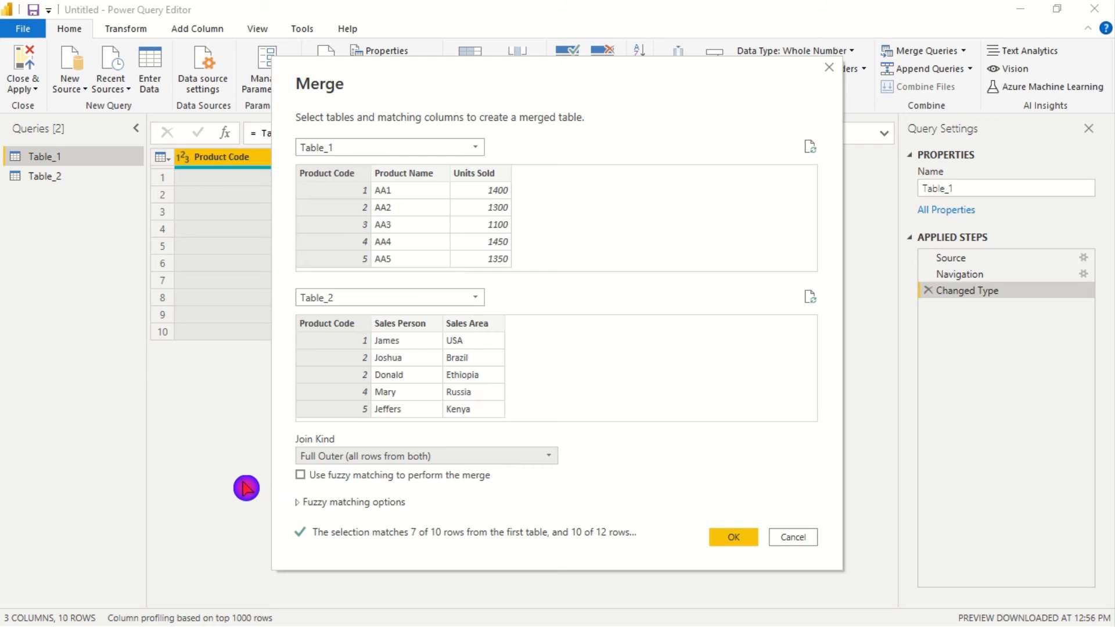
{"action": "left_click", "coordinate": [738, 537]}
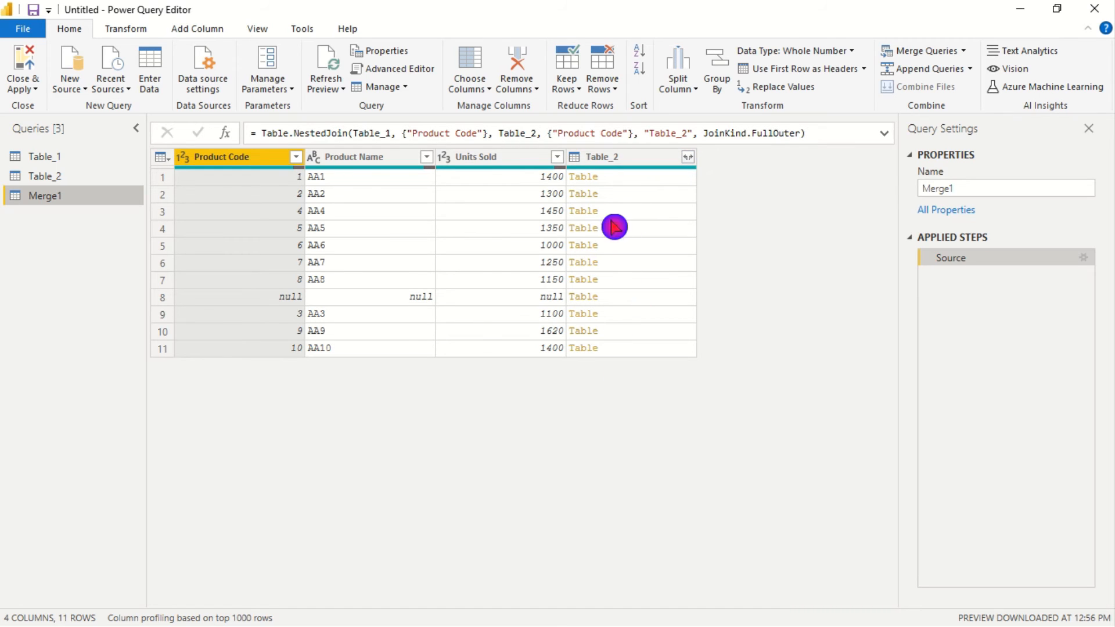
- Expand the merged Table_2 column to only Sales Person and Sales Area, keeping the original column name as prefix
{"action": "left_click", "coordinate": [688, 157]}
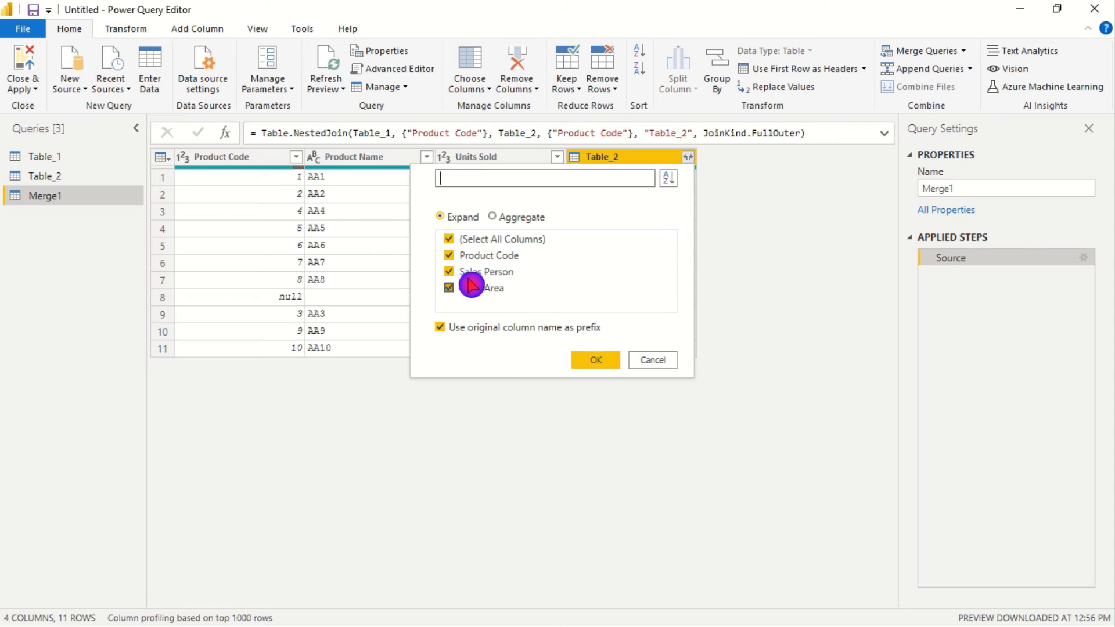
{"action": "left_click", "coordinate": [449, 238]}
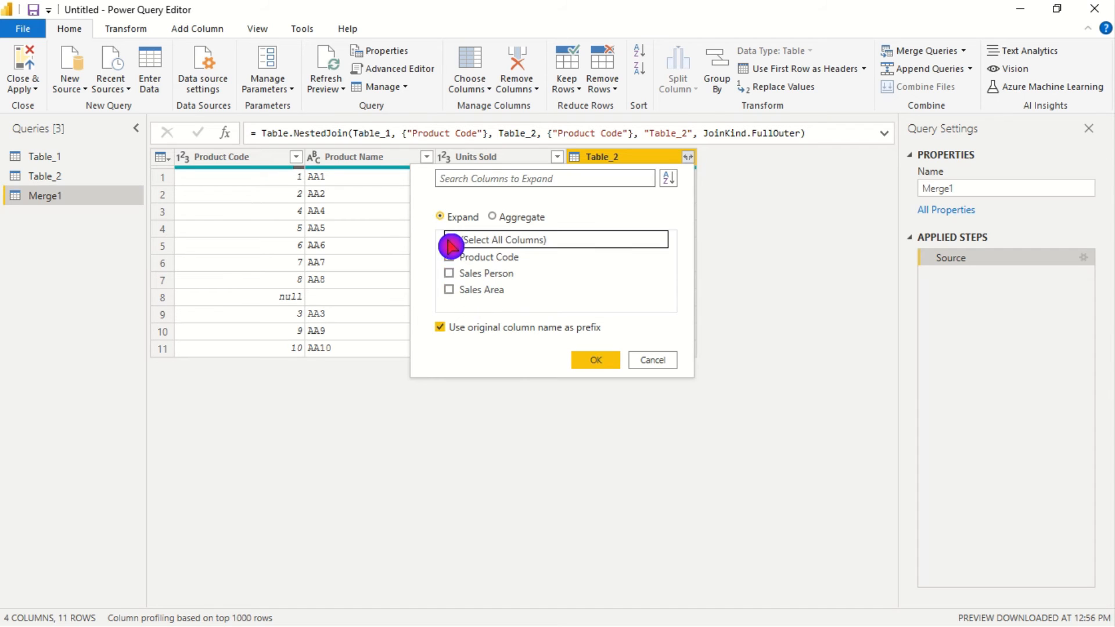
{"action": "left_click", "coordinate": [451, 272]}
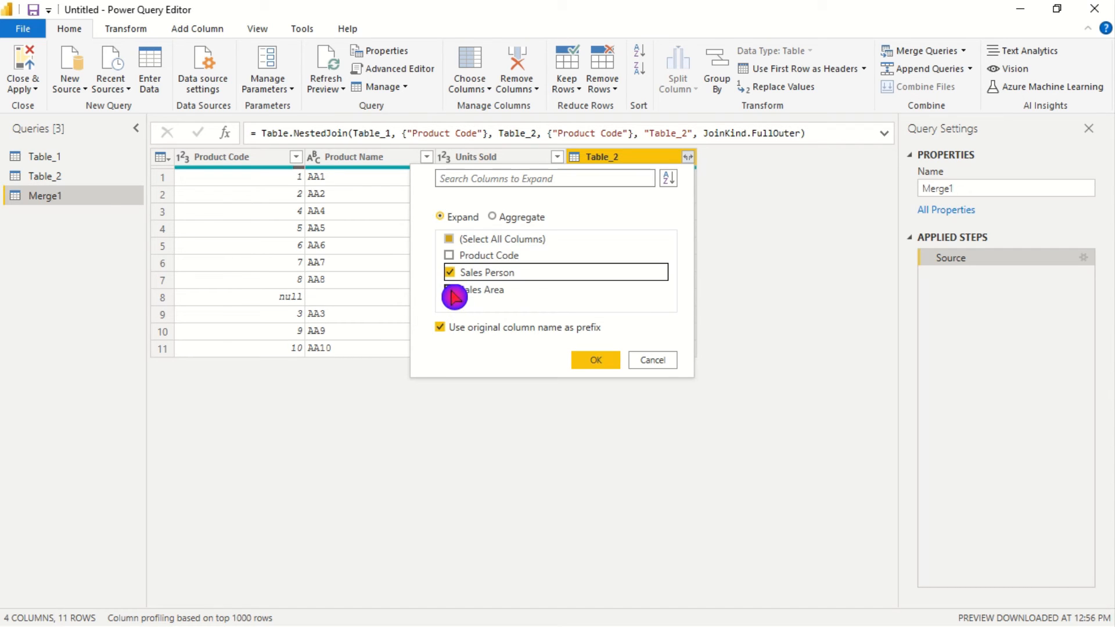
{"action": "left_click", "coordinate": [451, 289]}
{"action": "left_click", "coordinate": [597, 360]}
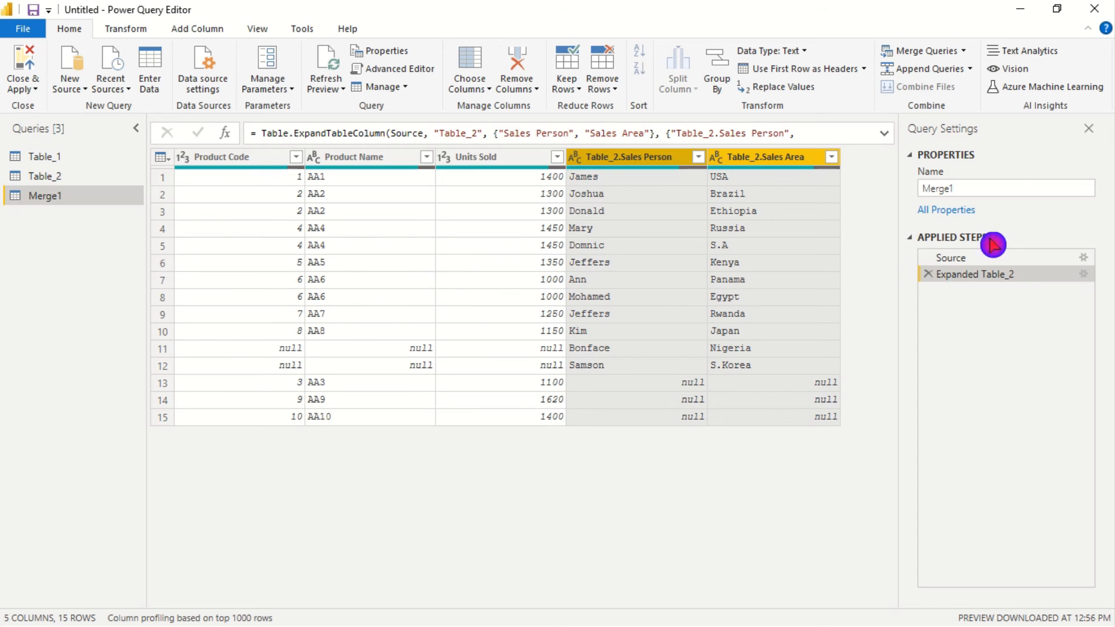
- Rename the merged query as Full Outer Join
{"action": "double_click", "coordinate": [970, 190]}
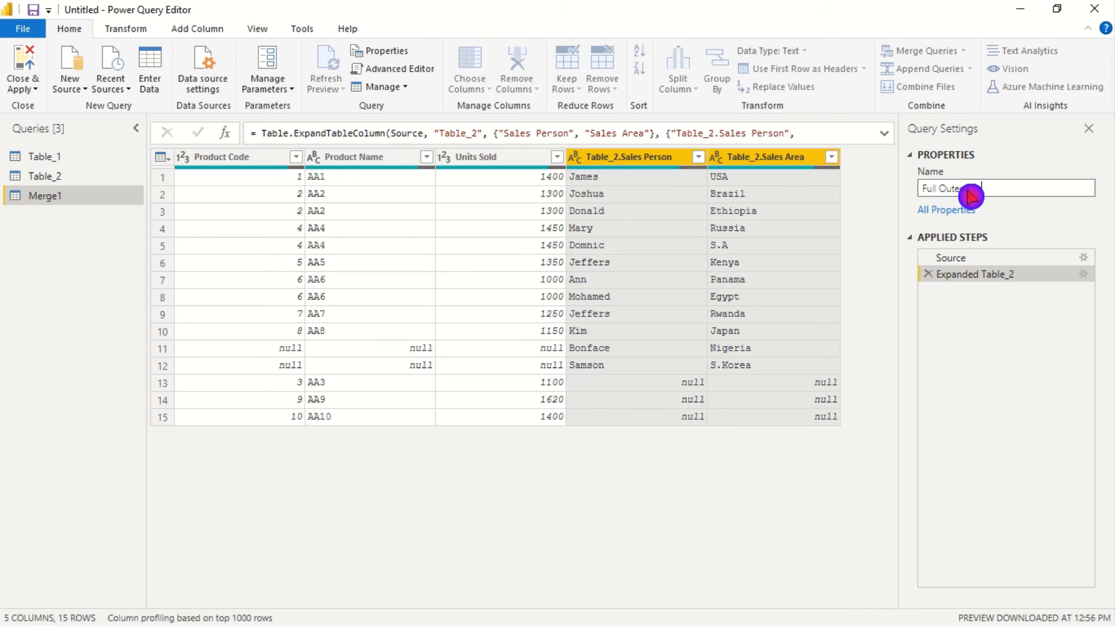
{"action": "left_click", "coordinate": [564, 525]}
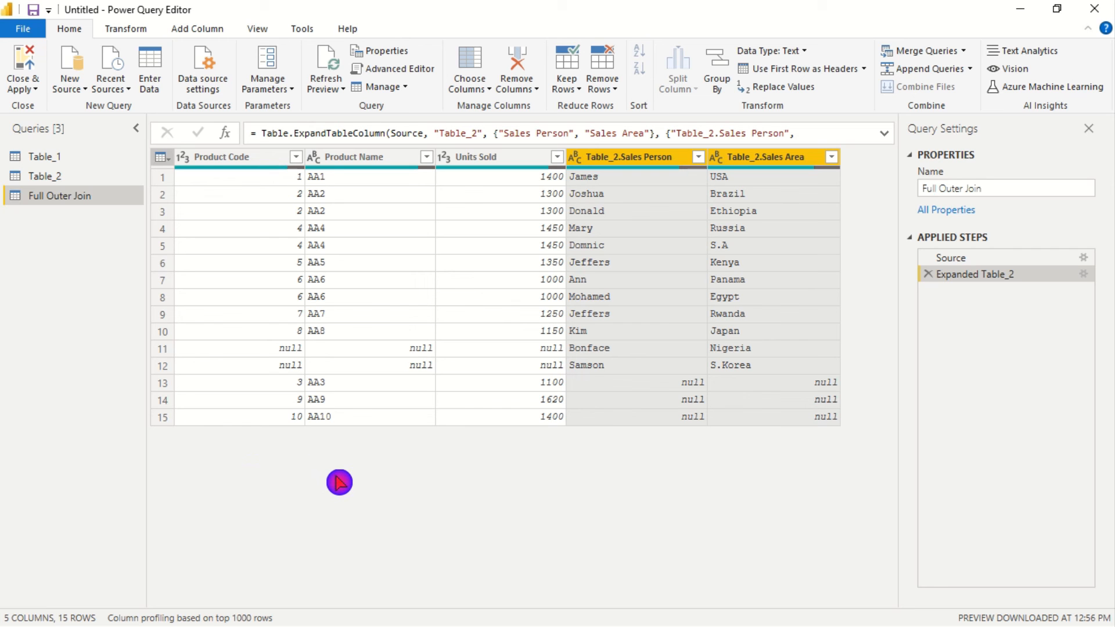
{"action": "key", "text": "alt+Tab"}
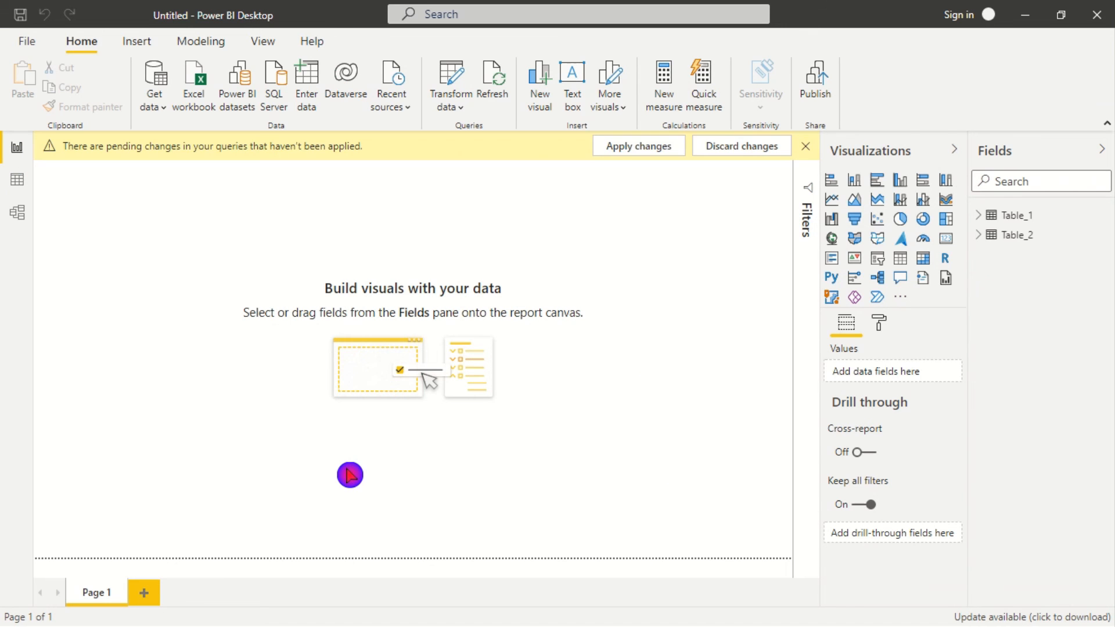
{"action": "key", "text": "alt+Tab"}
{"action": "key", "text": "alt+Tab"}
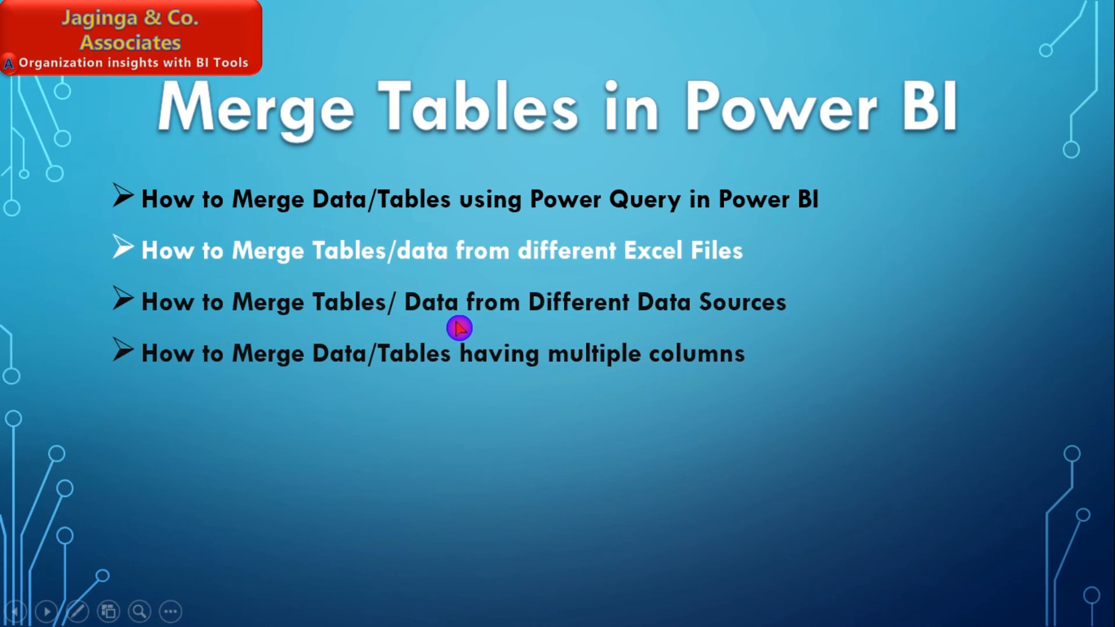
{"action": "left_click", "coordinate": [686, 349]}
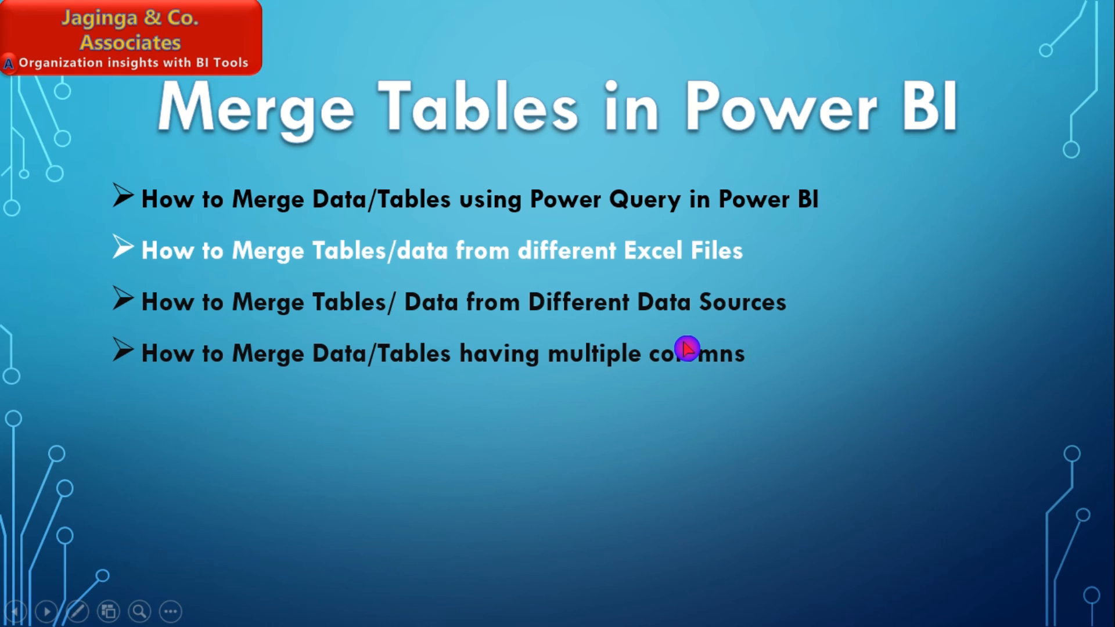
{"action": "left_click", "coordinate": [687, 349]}
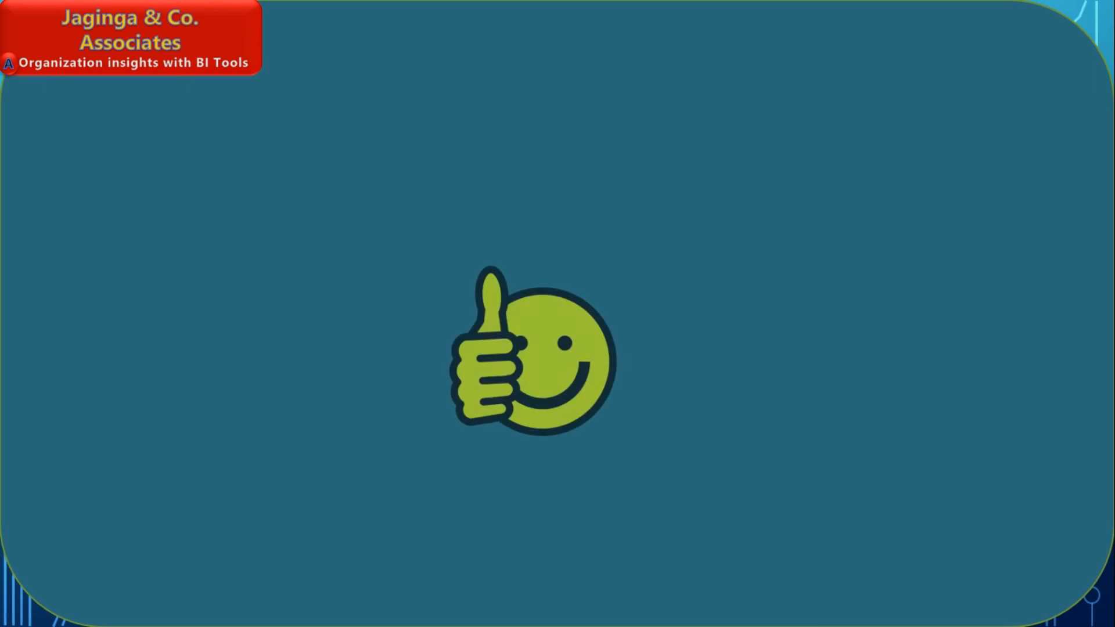